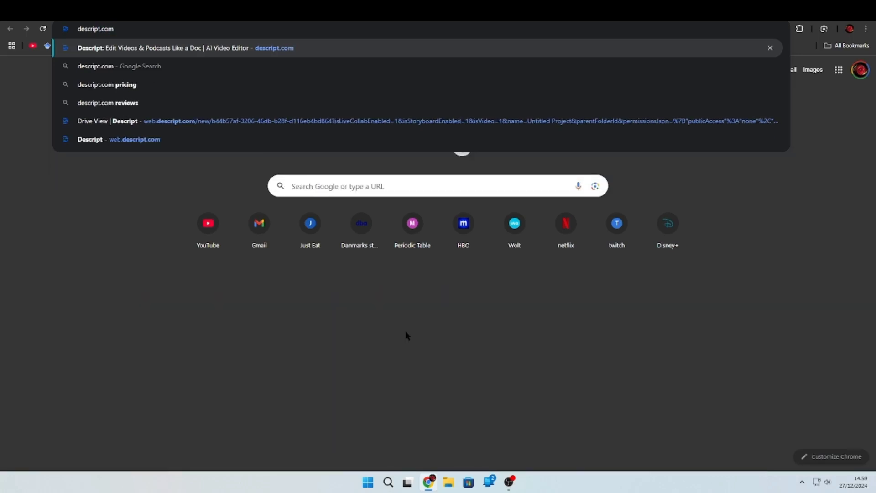
# Open descript.com and create a new video project.
pyautogui.press('Return')
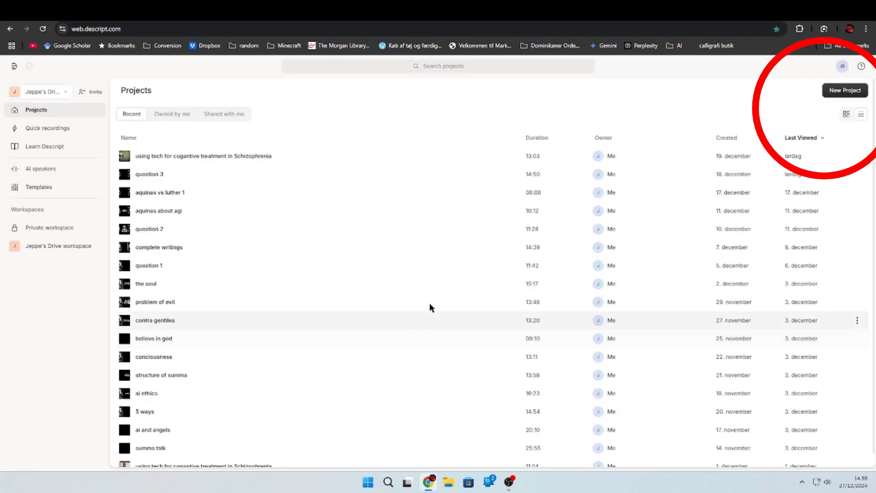
pyautogui.click(844, 91)
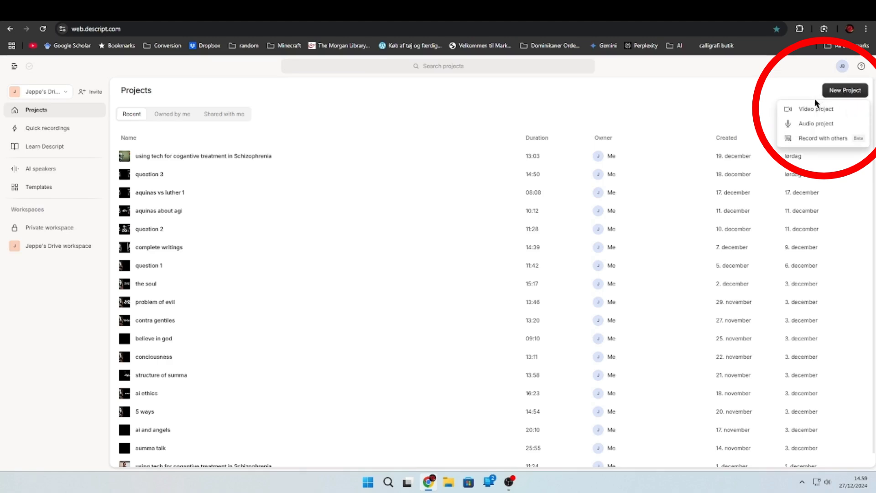
pyautogui.click(807, 112)
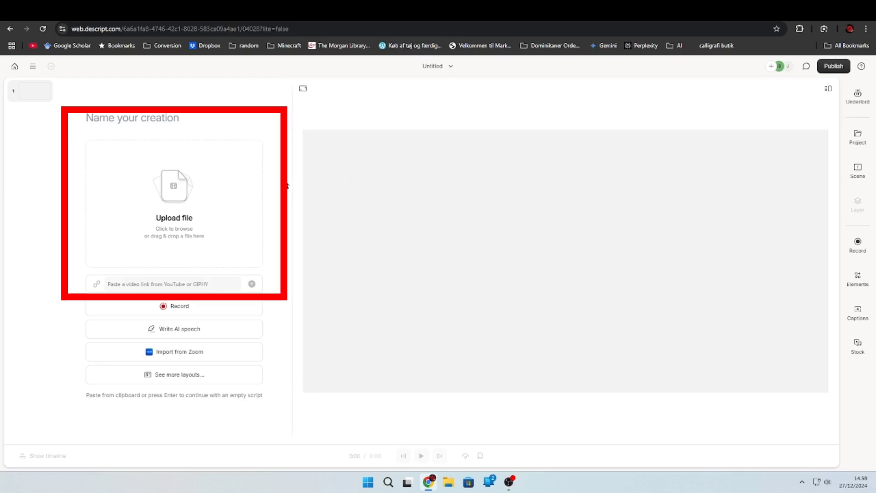
# Upload the video "Middelalder tøj _ Familie Vlog - uge 15" from the Downloads folder into the project.
pyautogui.click(181, 210)
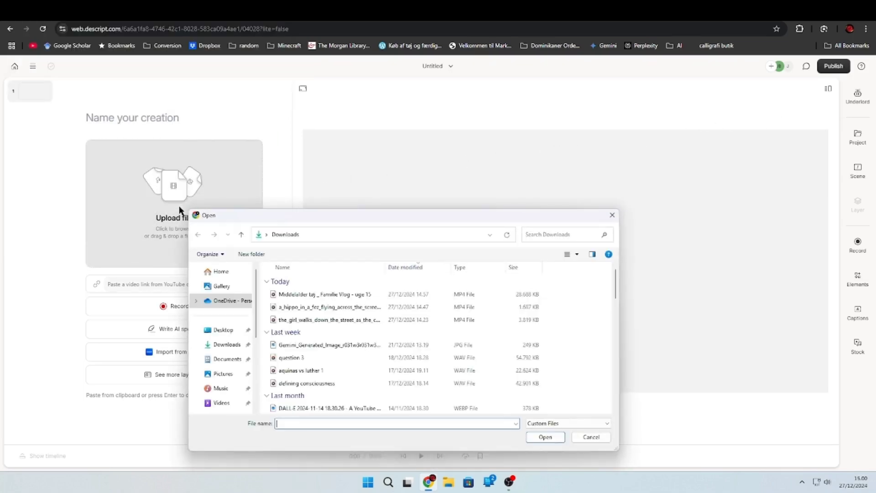
pyautogui.click(303, 294)
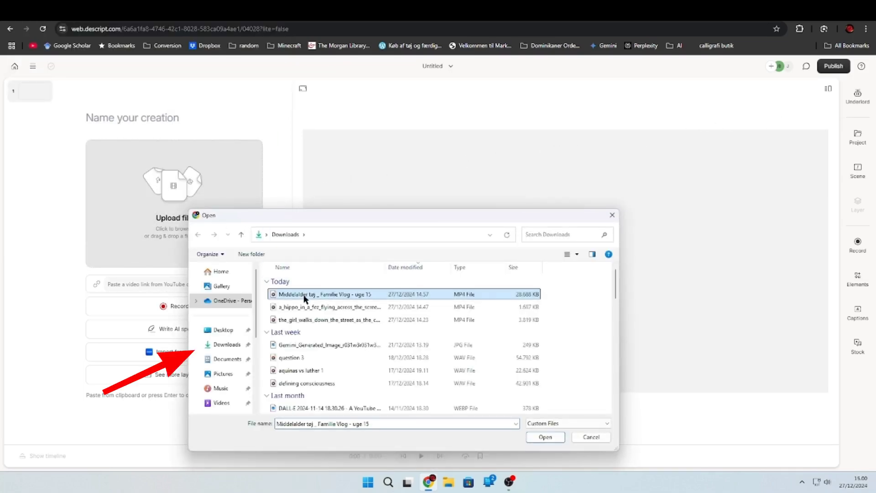
pyautogui.click(544, 437)
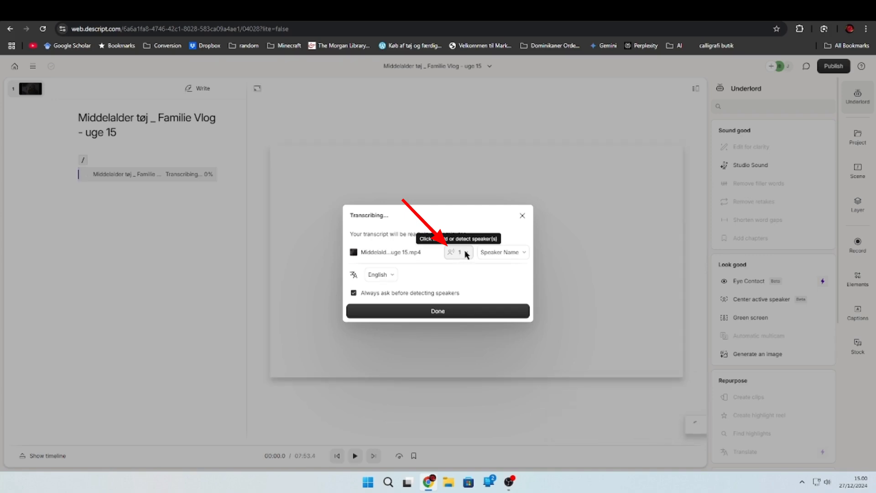
# Set the transcription language to Danish and confirm the transcription settings.
pyautogui.click(393, 275)
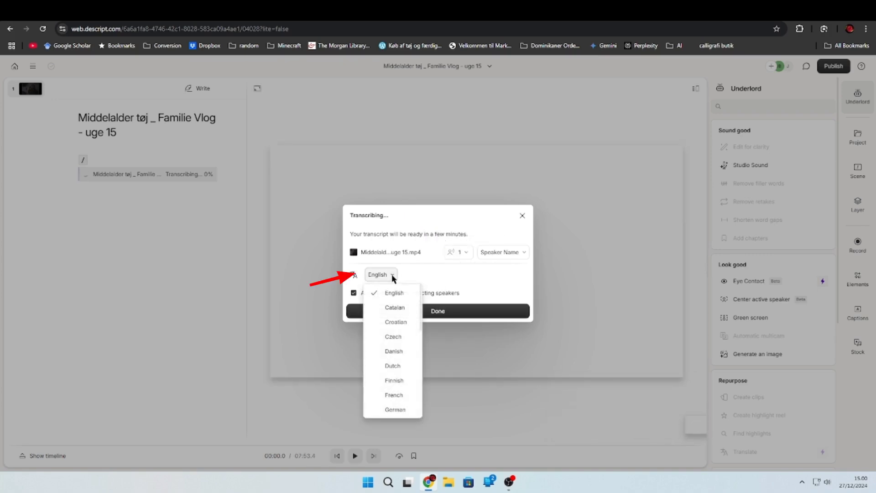
pyautogui.click(395, 352)
pyautogui.click(397, 350)
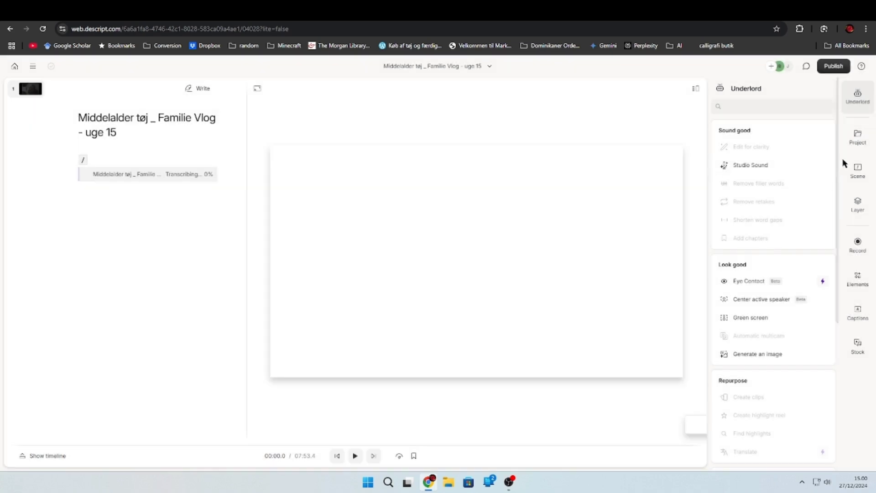
# Add the flying hippo MP4 from the computer to the project files and close its preview.
pyautogui.click(858, 141)
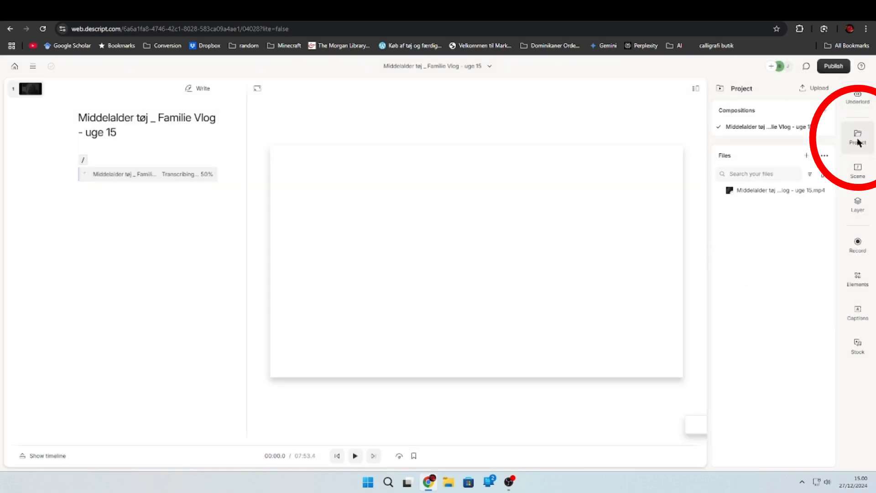
pyautogui.click(806, 156)
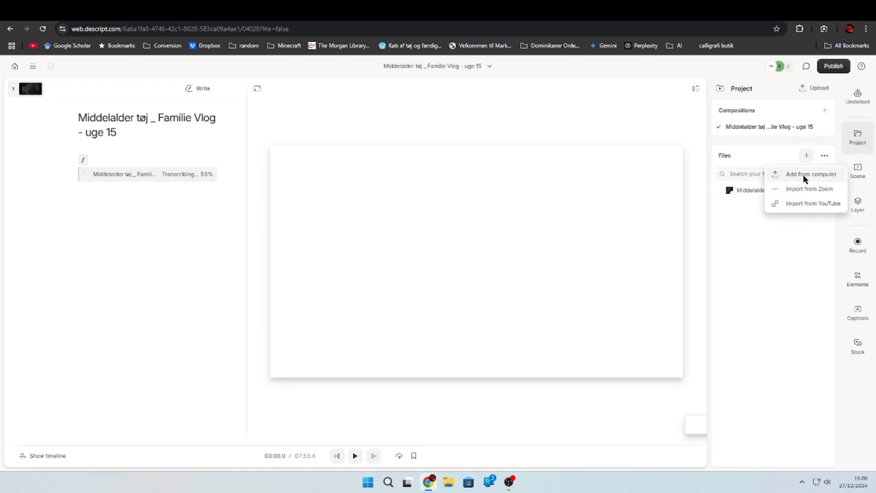
pyautogui.click(803, 174)
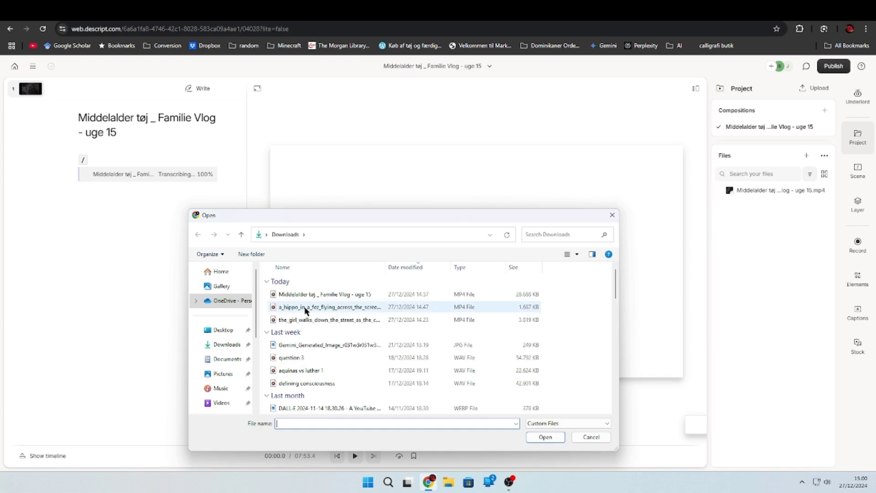
pyautogui.click(305, 308)
pyautogui.click(546, 437)
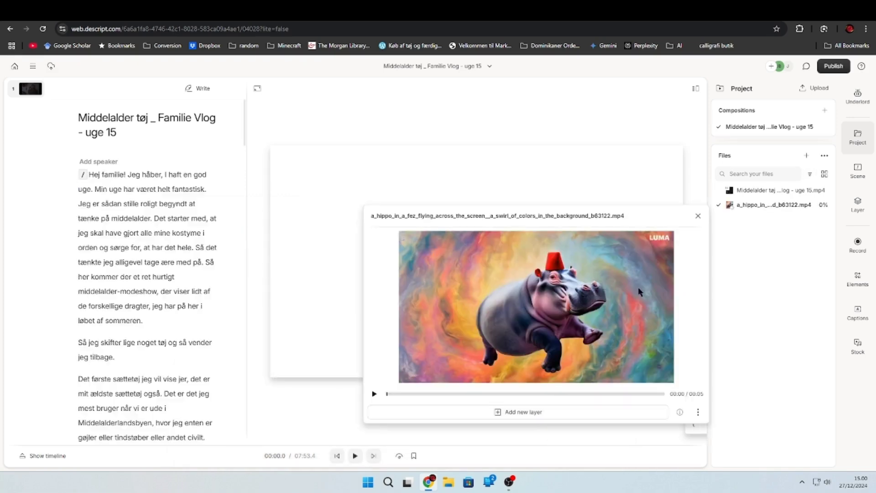
pyautogui.click(698, 216)
# Add the Gemini_Generated_Image JPG from the computer to the project files and close its preview.
pyautogui.click(807, 156)
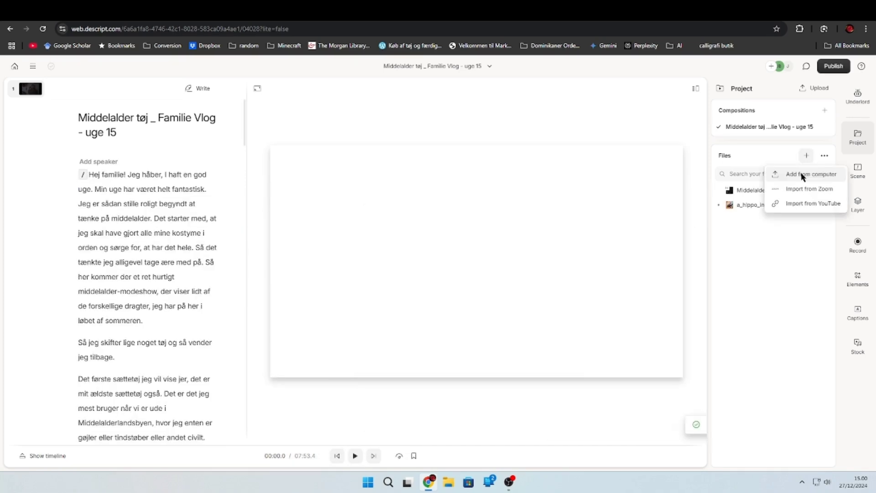
pyautogui.click(803, 174)
pyautogui.click(308, 346)
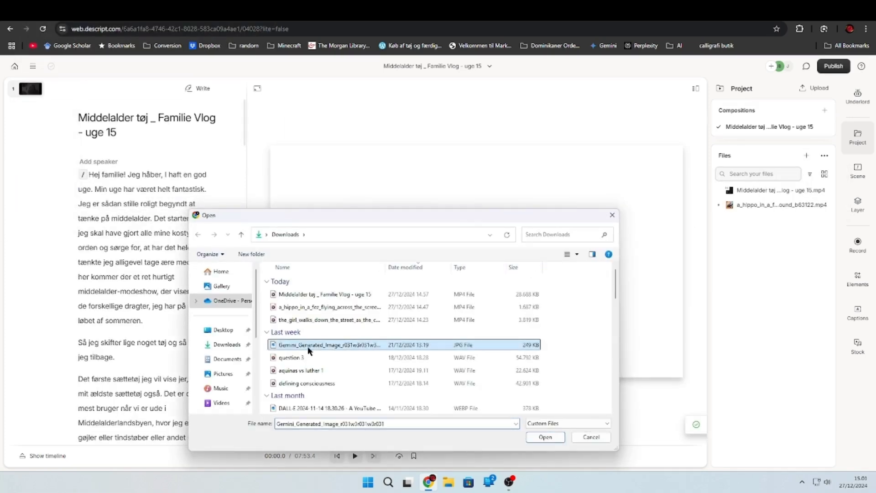
pyautogui.click(545, 437)
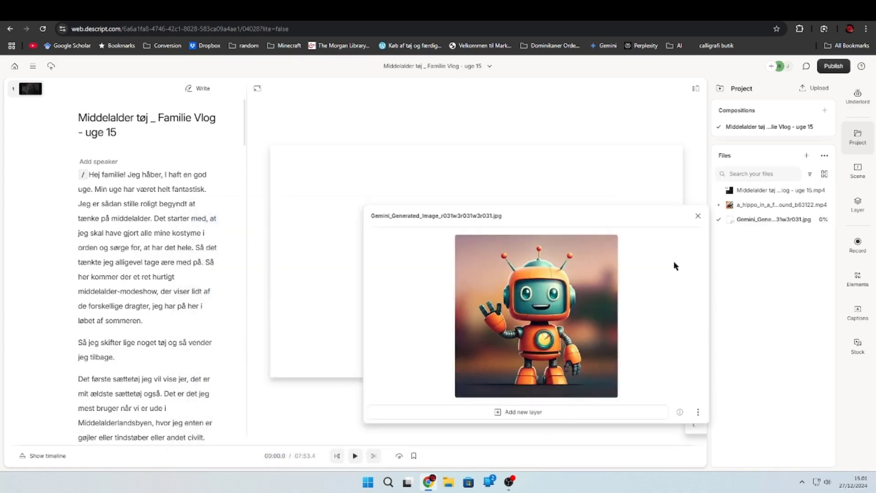
pyautogui.click(699, 217)
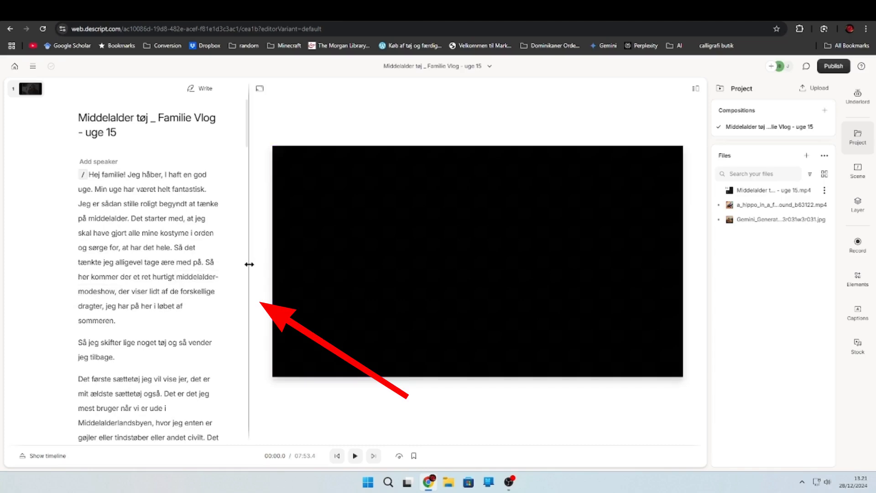
# Widen the script area and jump to two passages of the video through its transcript text.
pyautogui.moveTo(249, 264); pyautogui.dragTo(333, 264)
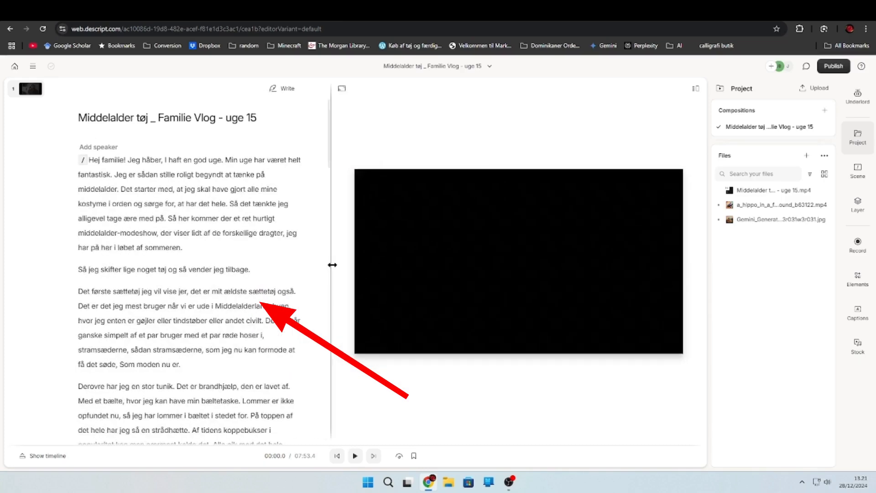
pyautogui.click(174, 226)
pyautogui.scroll(-4, 174, 225)
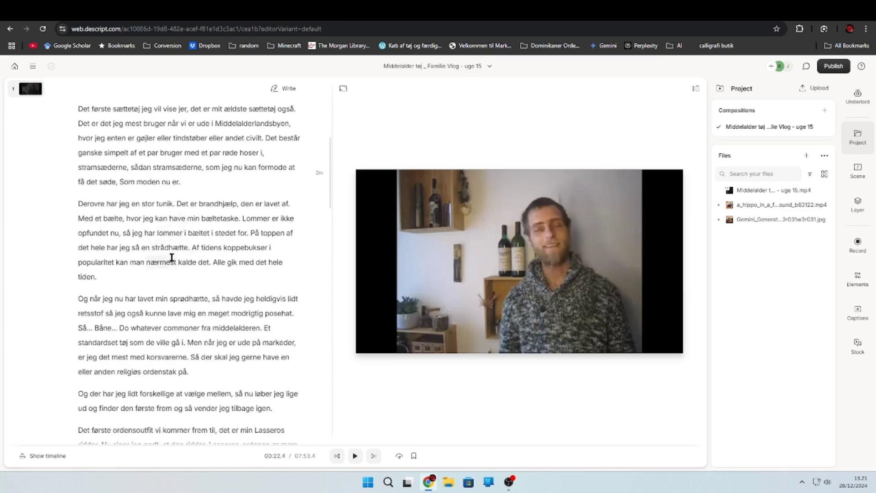
pyautogui.click(172, 303)
pyautogui.scroll(-2, 172, 303)
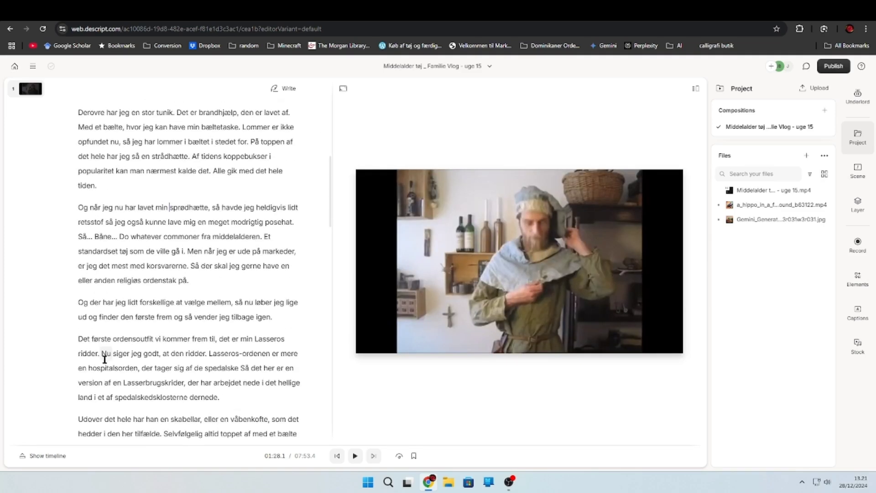
# Show the timeline, return to its beginning and place the playhead at 00:07.0.
pyautogui.click(53, 456)
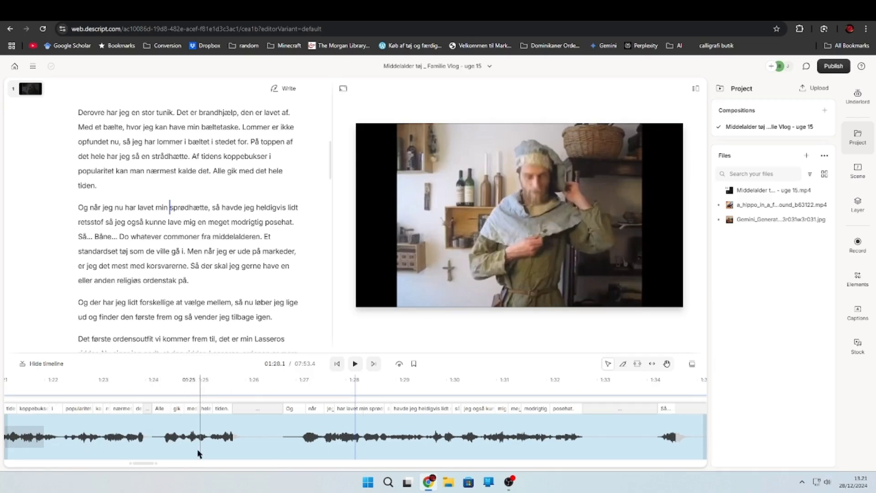
pyautogui.moveTo(144, 461); pyautogui.dragTo(139, 461)
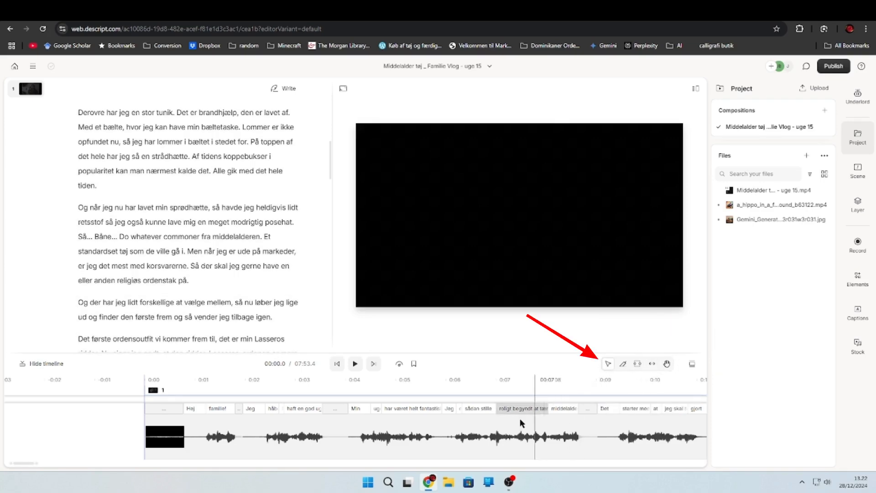
pyautogui.click(502, 422)
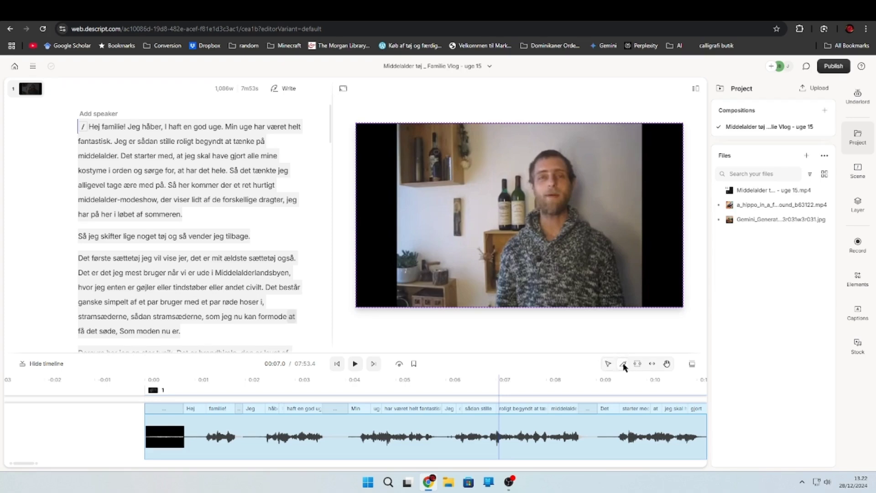
# Split the main video clip on the timeline at about 5.8 and 8.0 seconds.
pyautogui.click(624, 365)
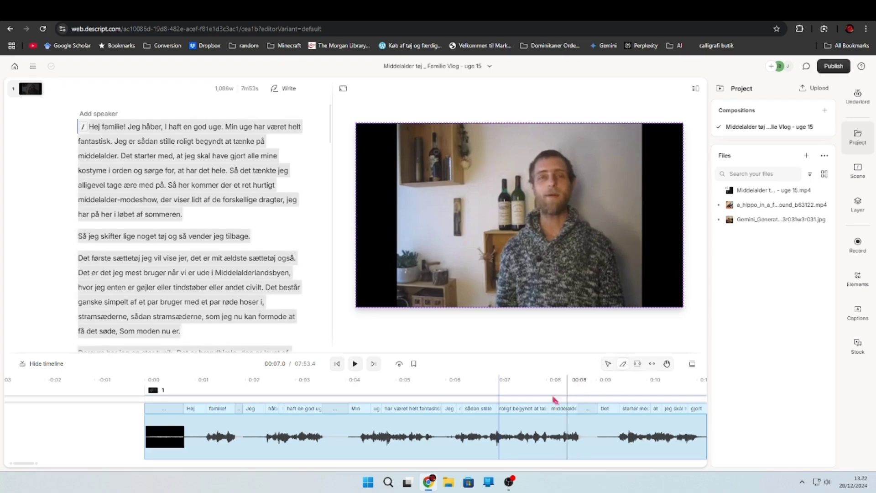
pyautogui.click(437, 429)
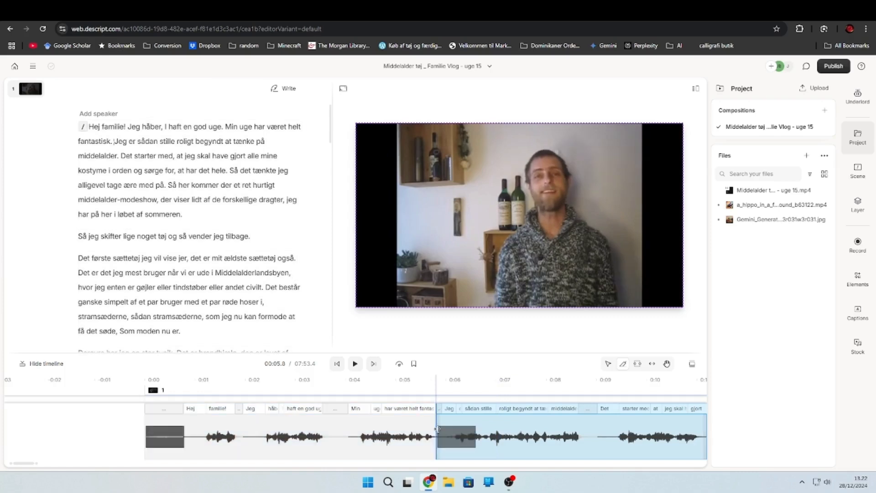
pyautogui.click(550, 427)
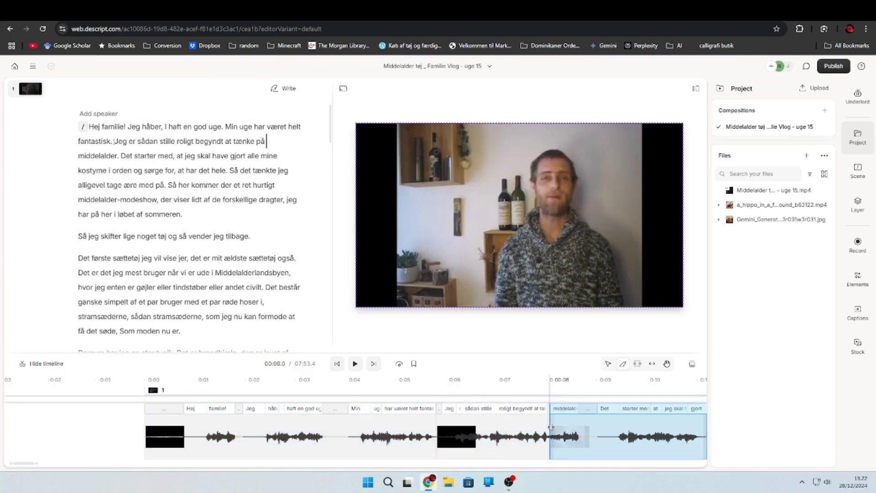
# Insert the hippo video into the main track at the 8-second cut and preview its first frames.
pyautogui.click(608, 365)
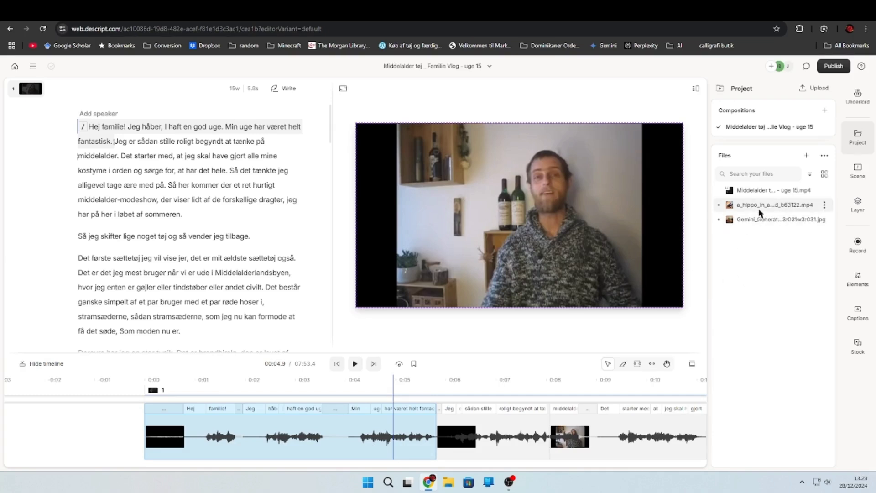
pyautogui.moveTo(762, 209); pyautogui.dragTo(548, 432)
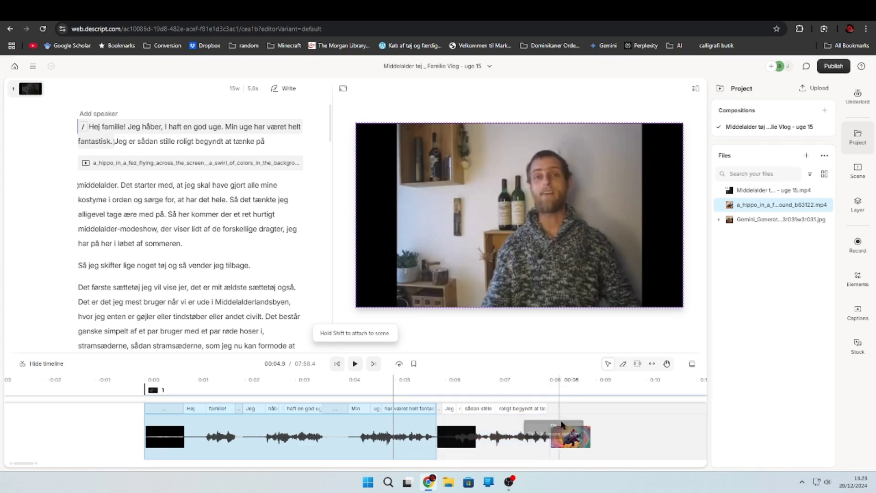
pyautogui.click(570, 431)
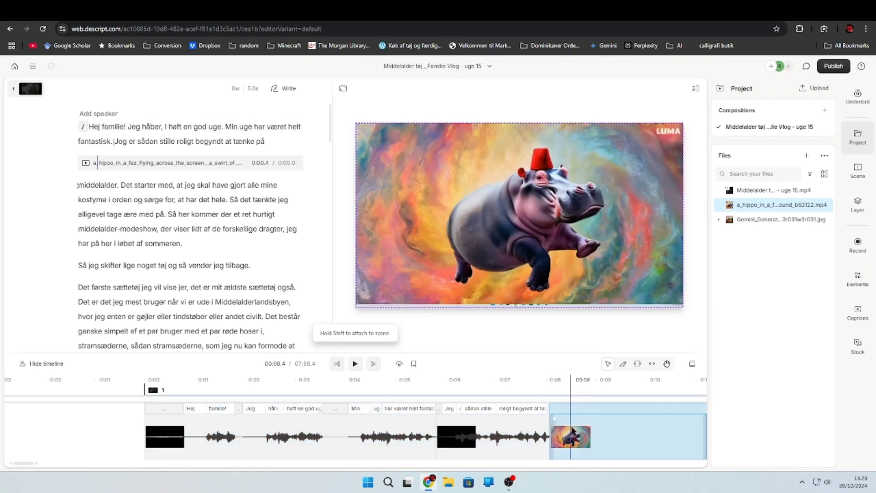
# Enlarge the timeline area, place the Gemini robot image as a layer above the main track from about 4 seconds, and shrink it on the canvas.
pyautogui.moveTo(463, 353); pyautogui.dragTo(464, 280)
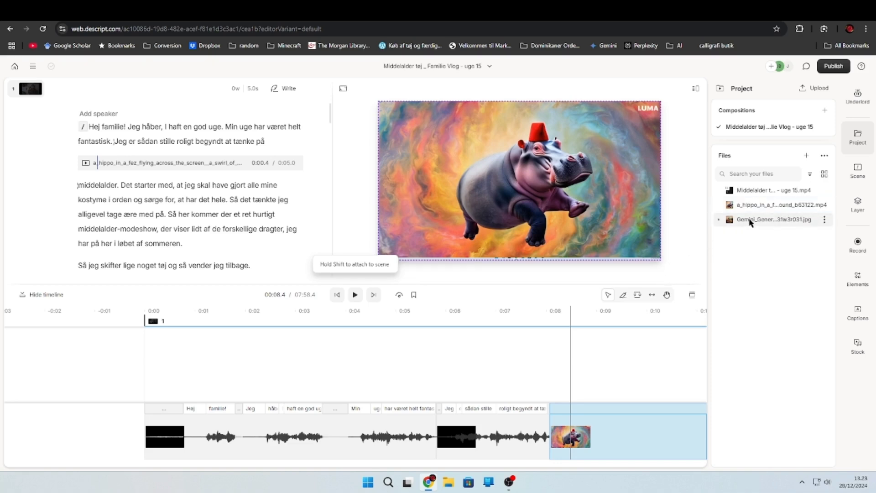
pyautogui.moveTo(749, 218); pyautogui.dragTo(311, 380)
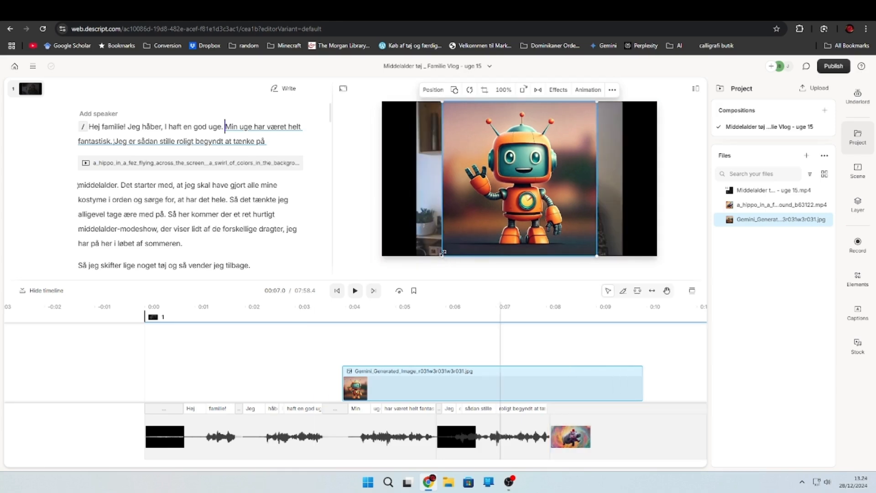
pyautogui.moveTo(441, 259); pyautogui.dragTo(475, 215)
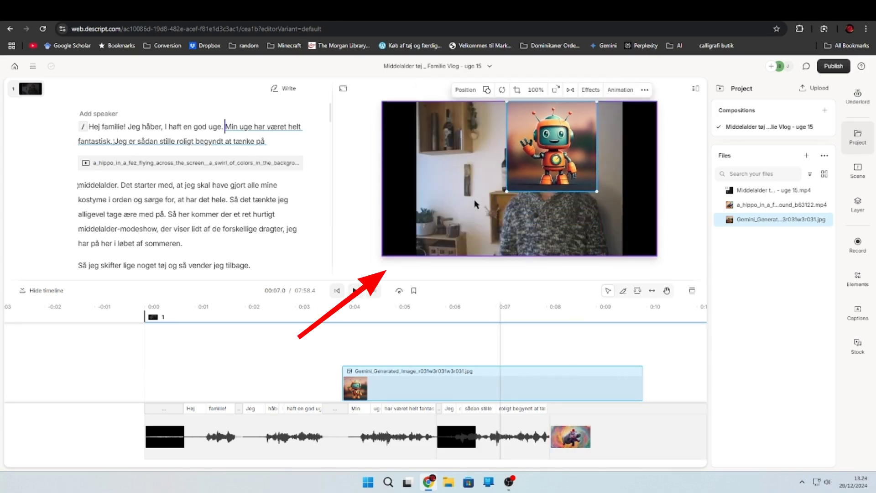
# Shift the main video toward the lower left of the canvas.
pyautogui.click(475, 203)
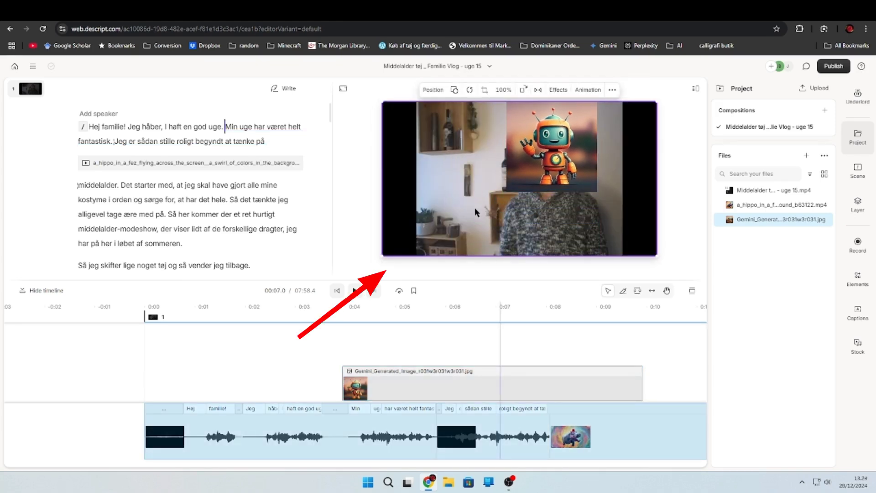
pyautogui.moveTo(474, 207); pyautogui.dragTo(453, 230)
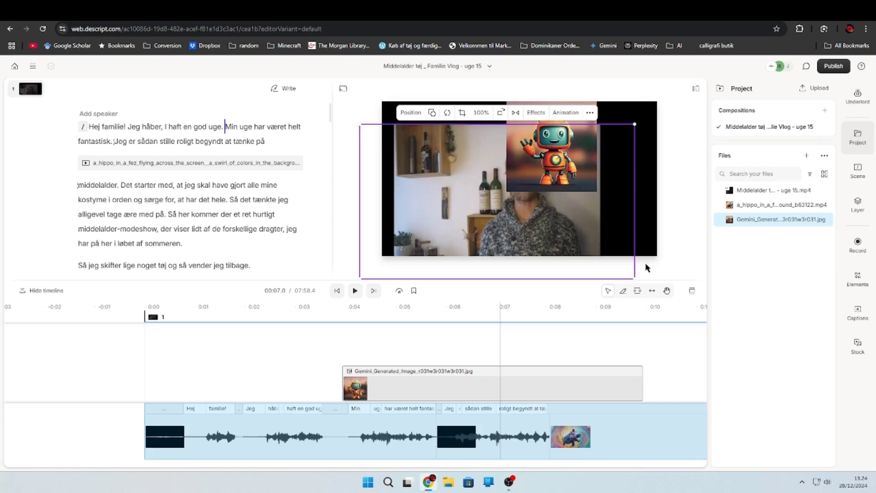
pyautogui.hotkey('ctrl', 'z')
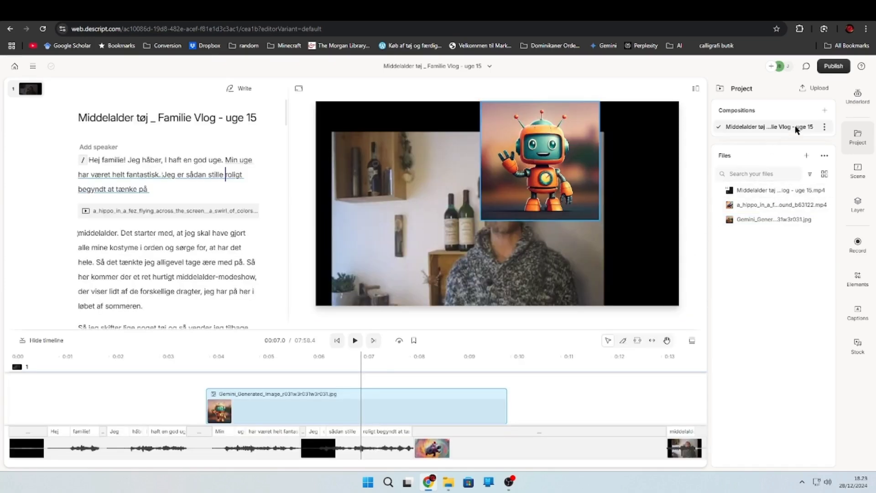
# Open the video export settings for the current composition and review the resolution and quality choices, keeping 1080p and High.
pyautogui.click(825, 127)
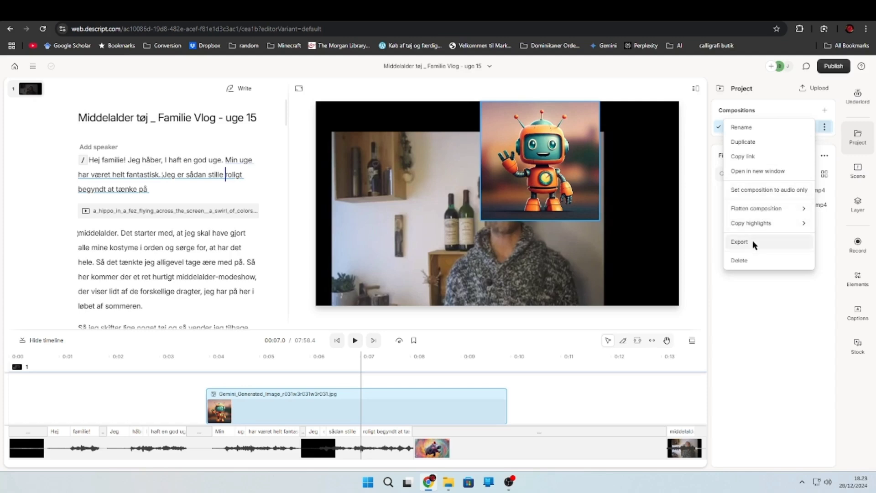
pyautogui.click(740, 242)
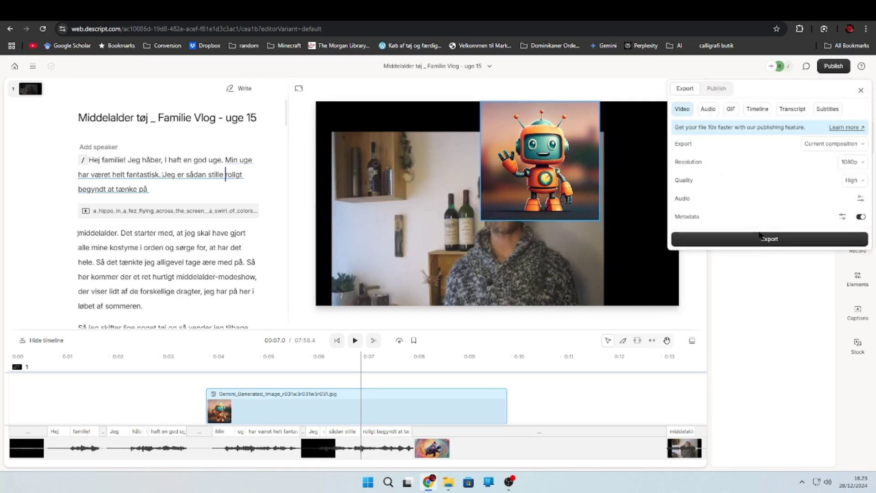
pyautogui.click(863, 163)
pyautogui.click(862, 163)
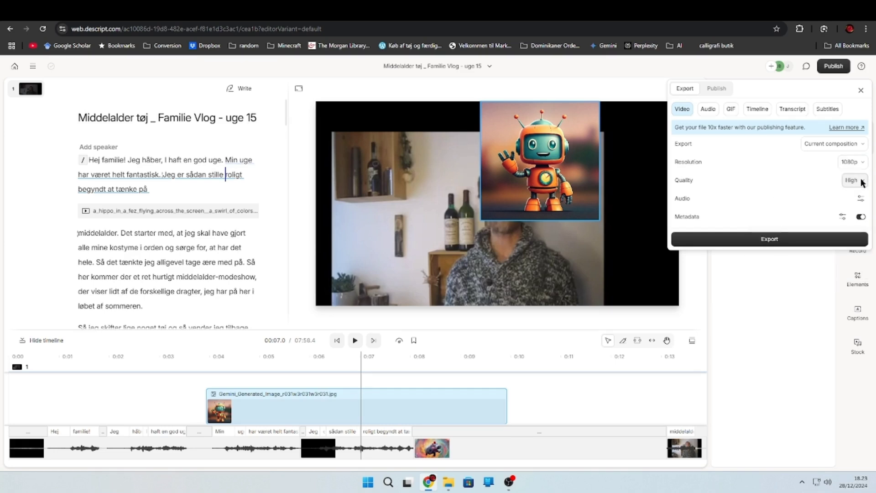
pyautogui.click(862, 181)
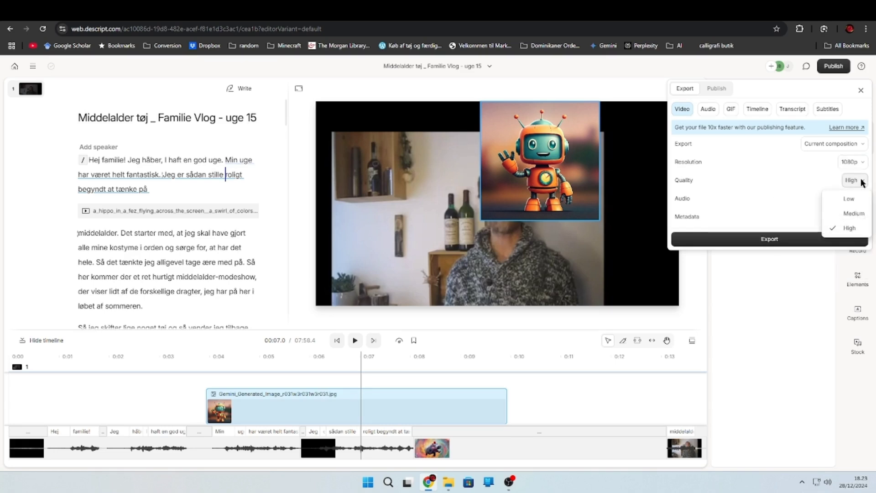
pyautogui.click(862, 181)
# Export the composition as an MP4 video named "test video" in the Videos folder.
pyautogui.click(813, 239)
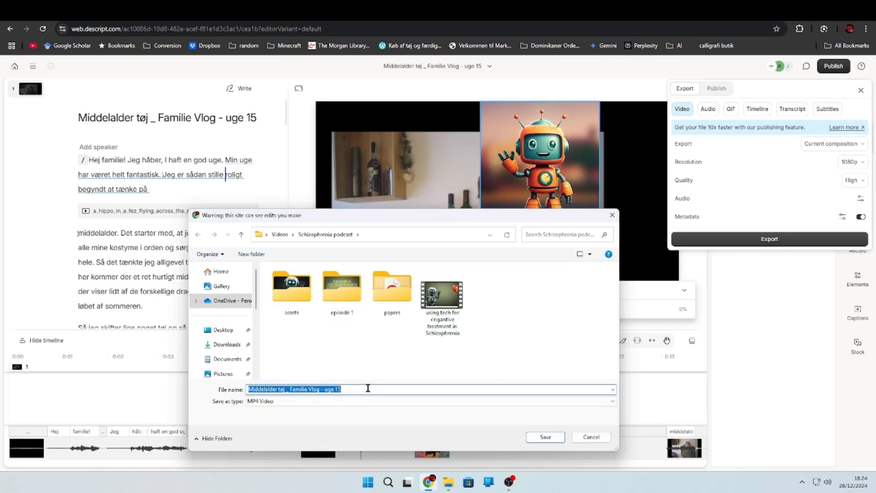
pyautogui.write('test video')
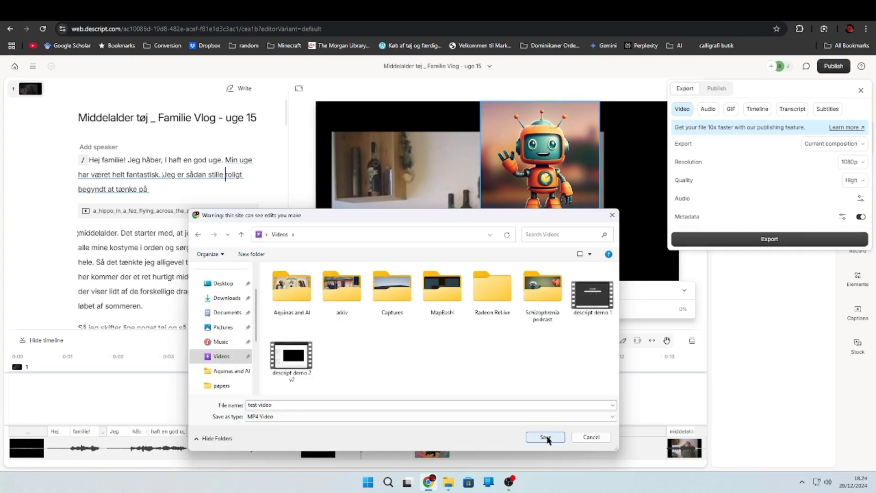
pyautogui.click(545, 438)
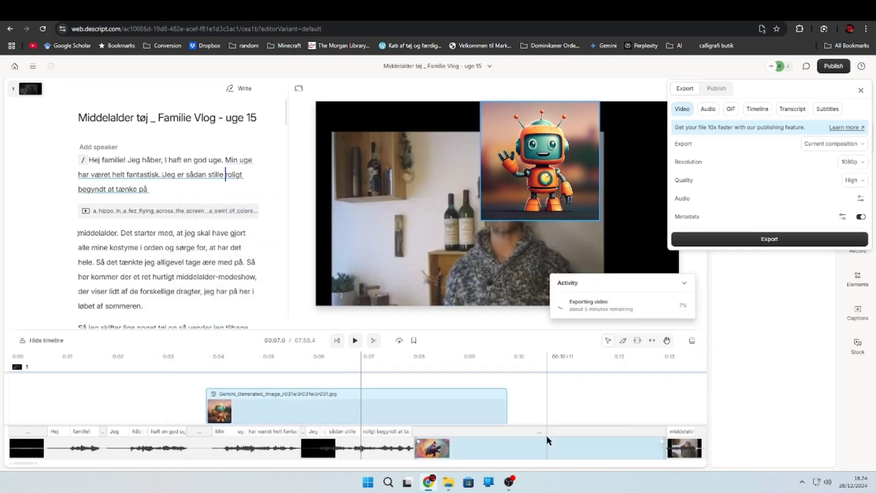